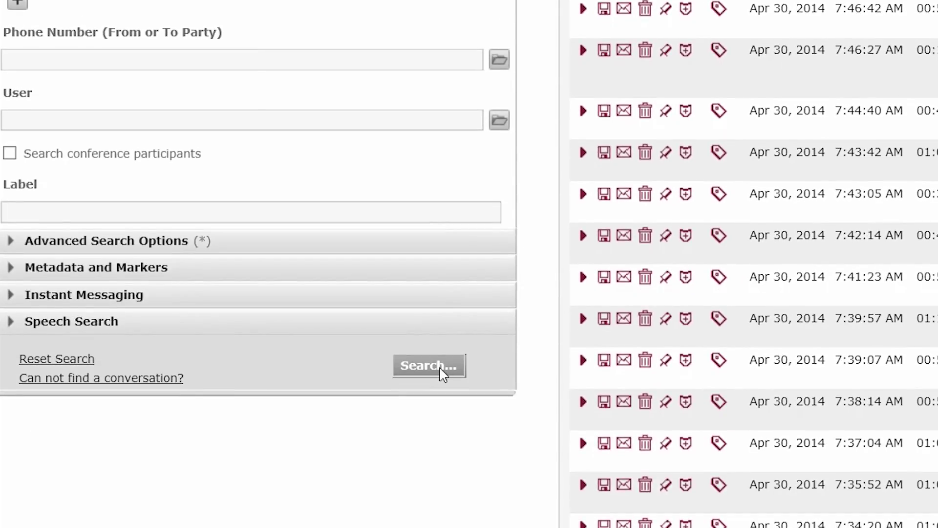
- Add 'microsoft' to Speech Search's All of these phrases, picked from the 'mic' suggestions
{"action": "left_click", "coordinate": [64, 322]}
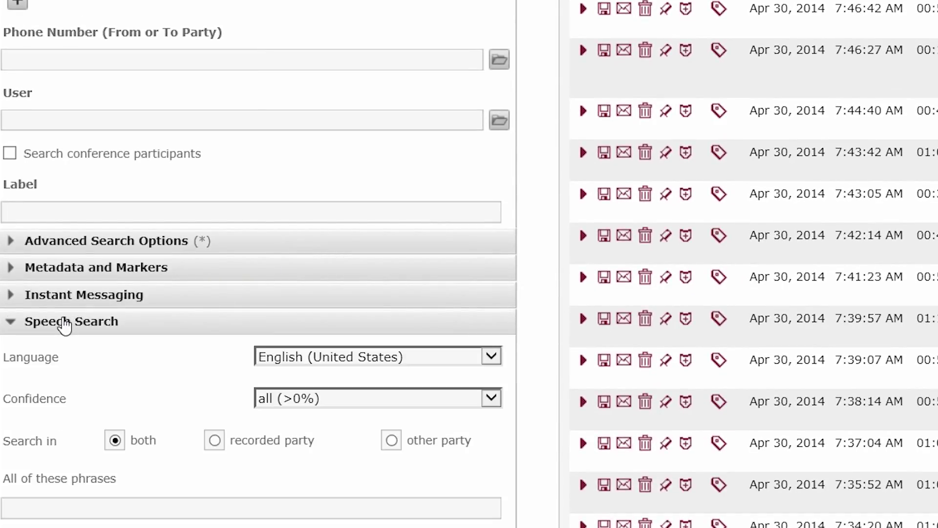
{"action": "scroll", "coordinate": [163, 396], "scroll_direction": "down", "scroll_amount": 2}
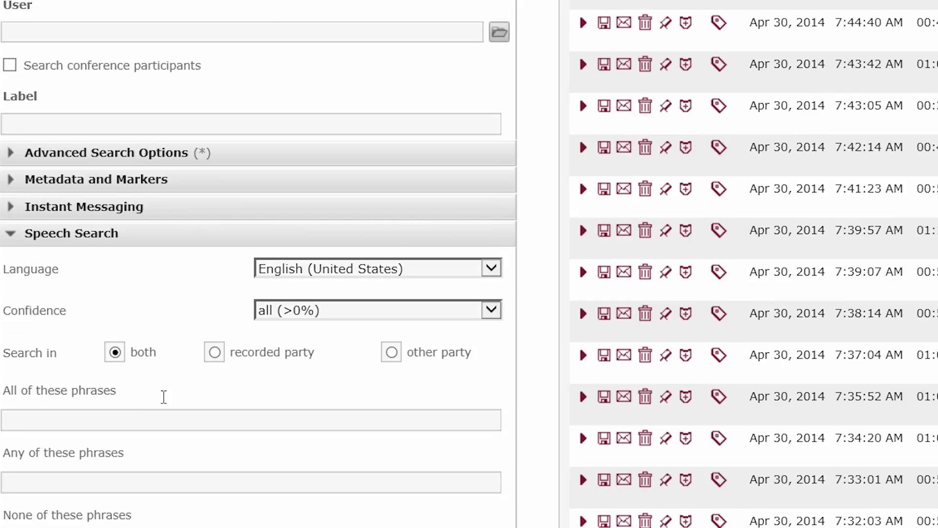
{"action": "left_click", "coordinate": [89, 421]}
{"action": "type", "text": "micr"}
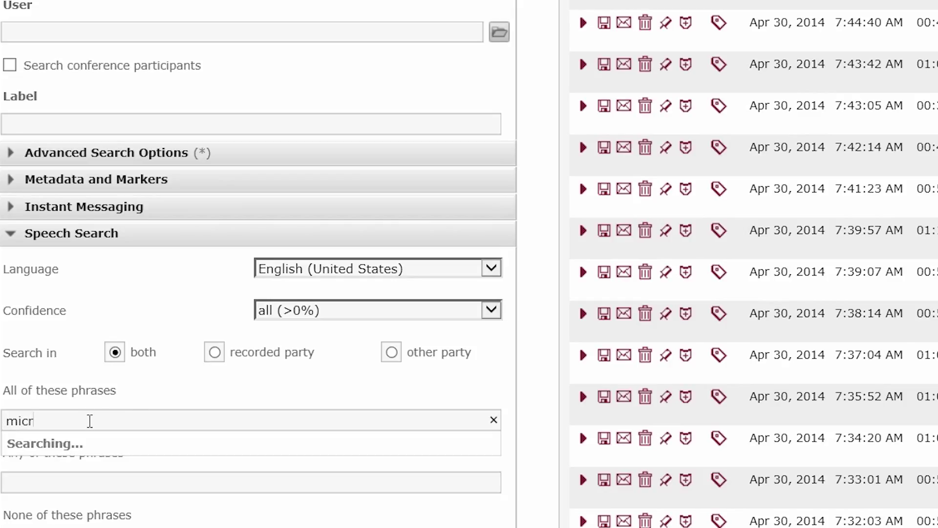
{"action": "left_click", "coordinate": [36, 463]}
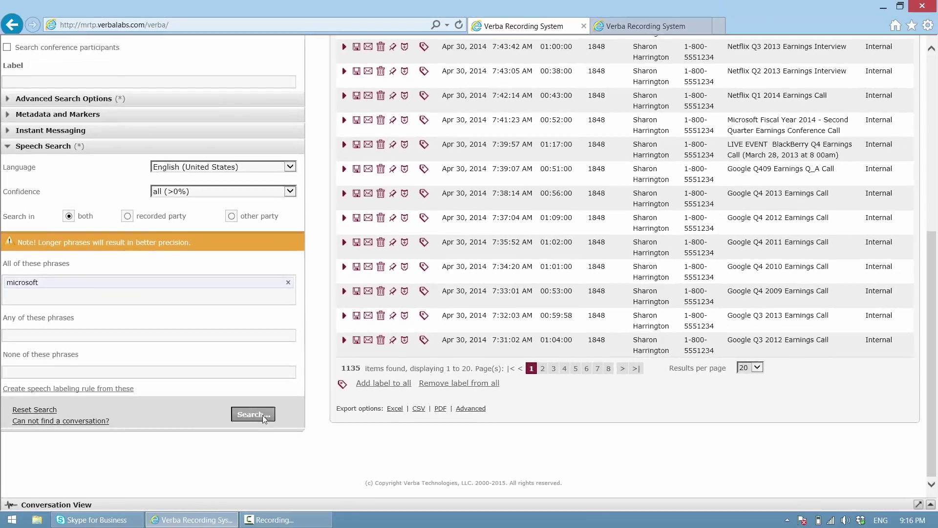
- Run the 'microsoft' search, open the Microsoft Fiscal Year 2014 call, and pause its playback
{"action": "left_click", "coordinate": [259, 473]}
{"action": "left_click", "coordinate": [344, 205]}
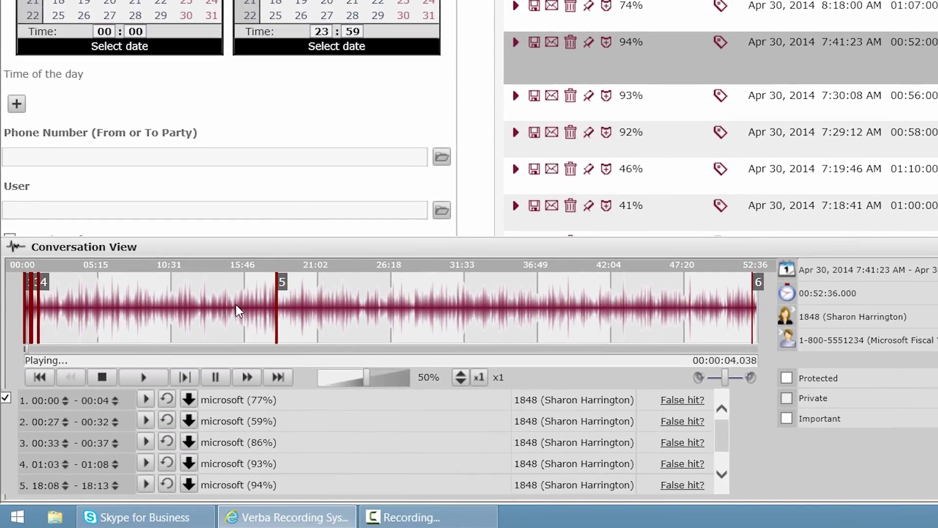
{"action": "left_click", "coordinate": [208, 383]}
{"action": "scroll", "coordinate": [724, 441], "scroll_direction": "down", "scroll_amount": 1}
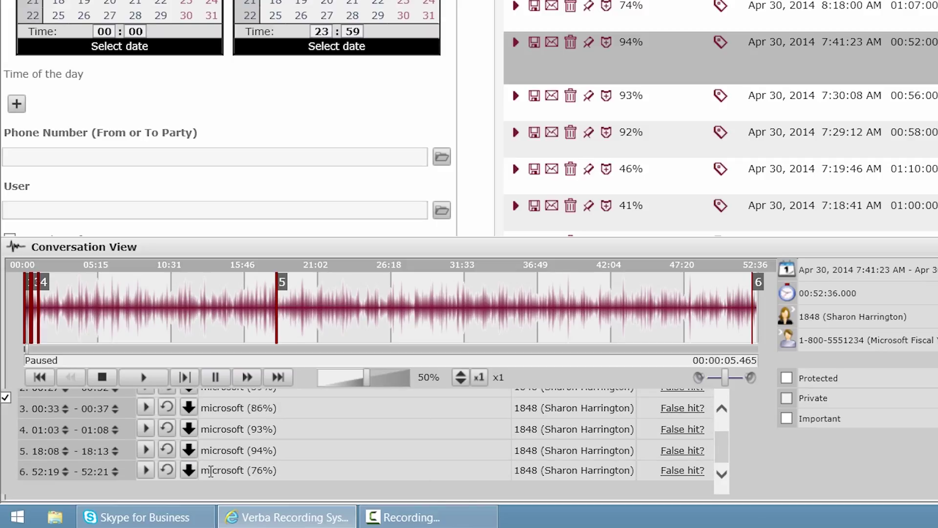
- Play the call from the fifth 'microsoft' hit, then run the Instant Messaging search for 'report'
{"action": "left_click", "coordinate": [145, 450]}
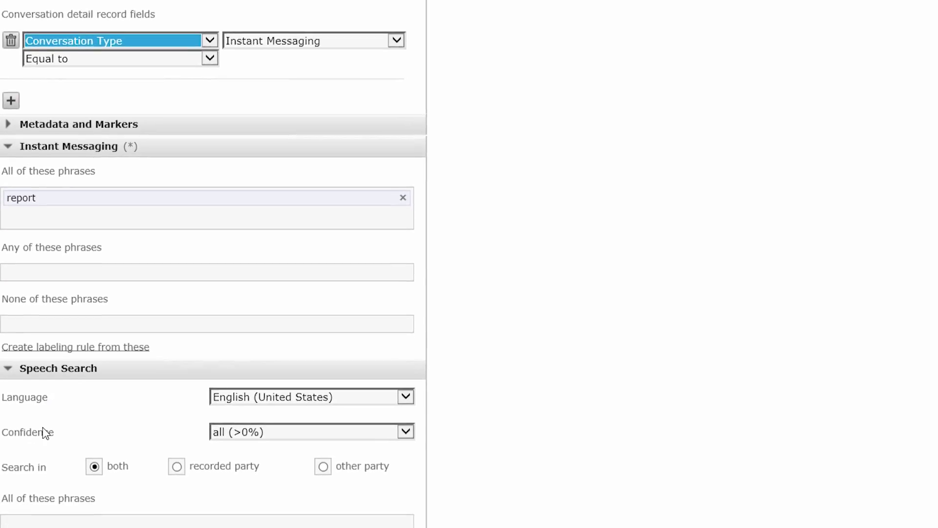
{"action": "left_click", "coordinate": [50, 349]}
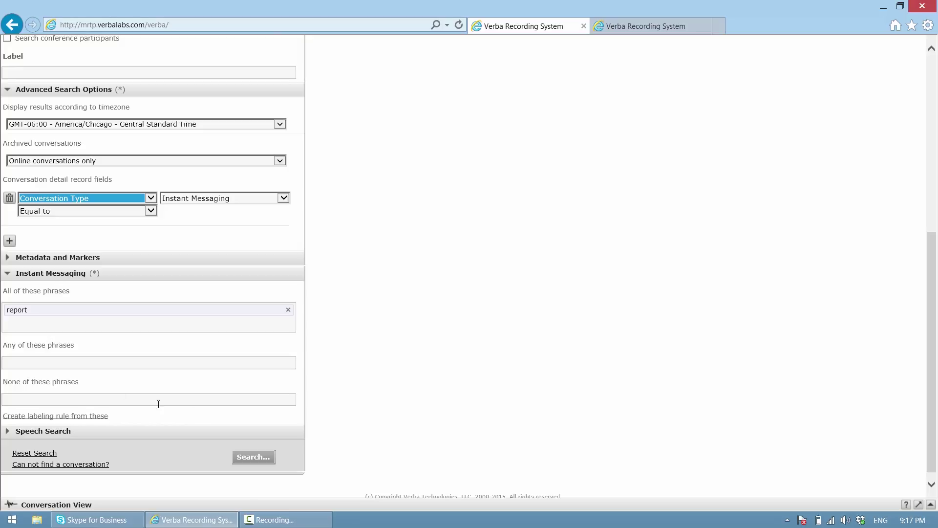
{"action": "left_click", "coordinate": [247, 464]}
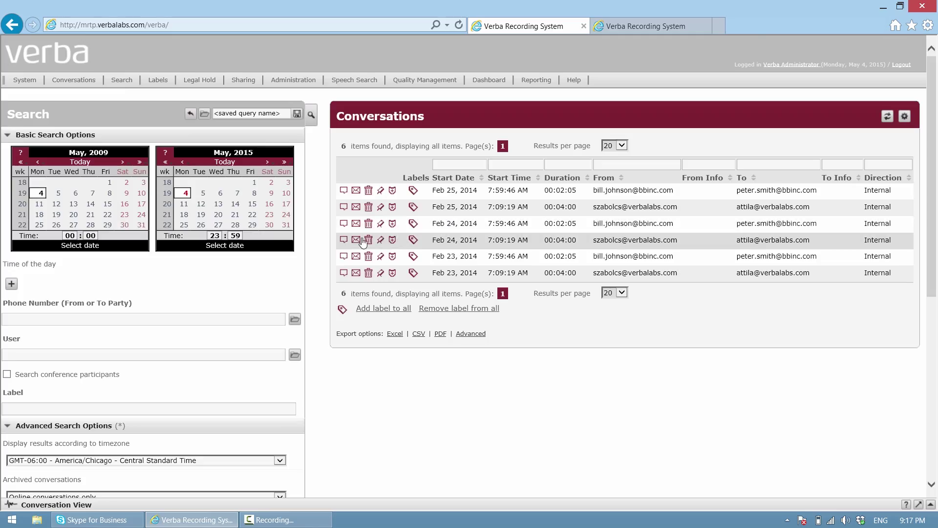
- Open the Feb 24, 2014 7:09:19 AM chat containing 'Still working on that report'
{"action": "left_click", "coordinate": [345, 241]}
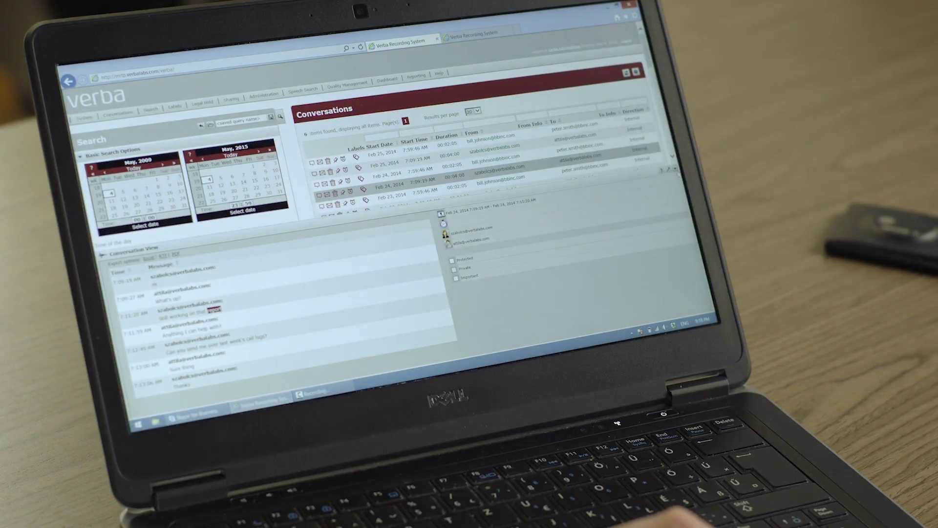
- Close the chat transcript's Conversation View to return to the six 'report' results
{"action": "left_click", "coordinate": [442, 241]}
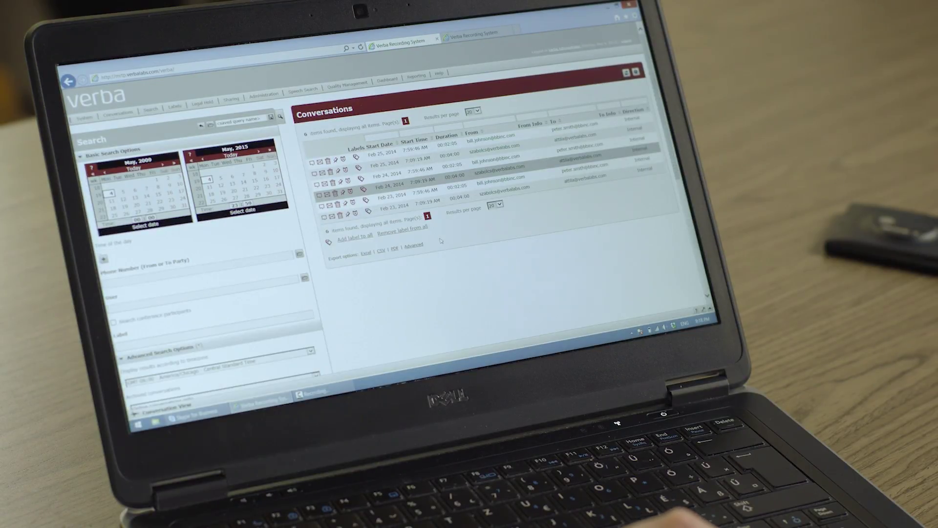